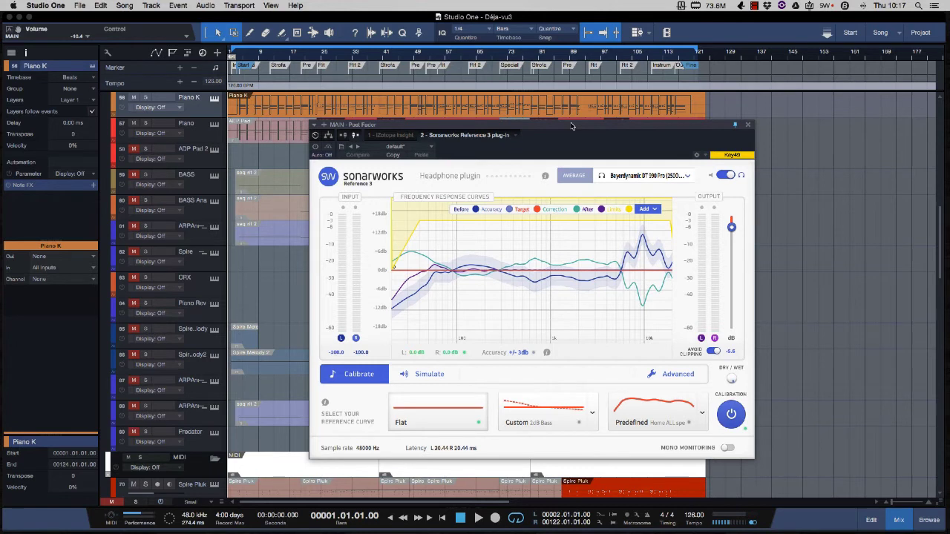
Reposition the plug-in window slightly, and open the headphone profile file browser before cancelling it.
left_click_drag(572, 124, 574, 123)
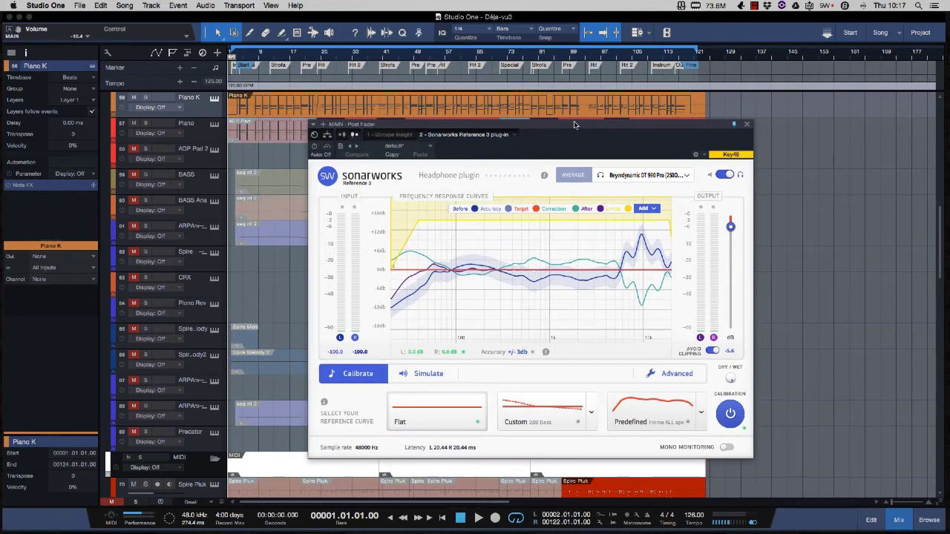
left_click_drag(573, 125, 565, 128)
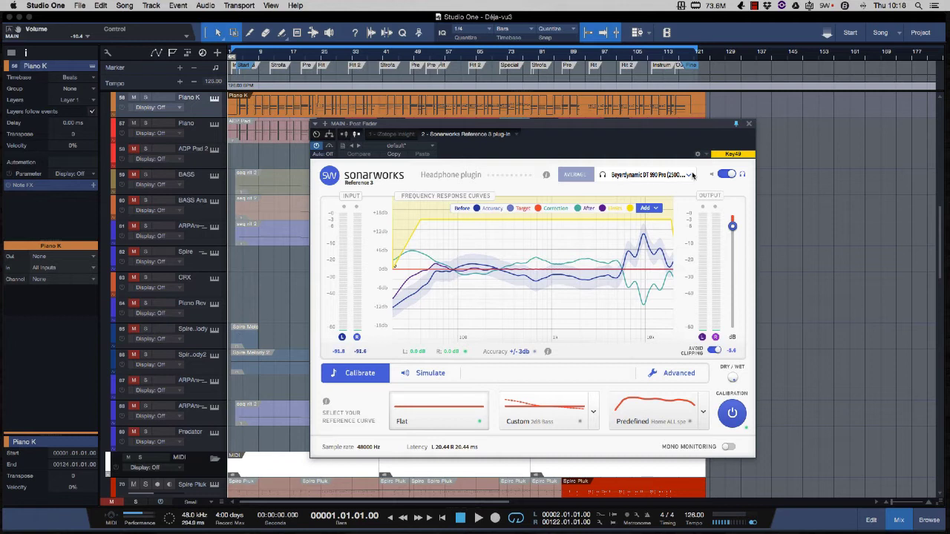
left_click(690, 176)
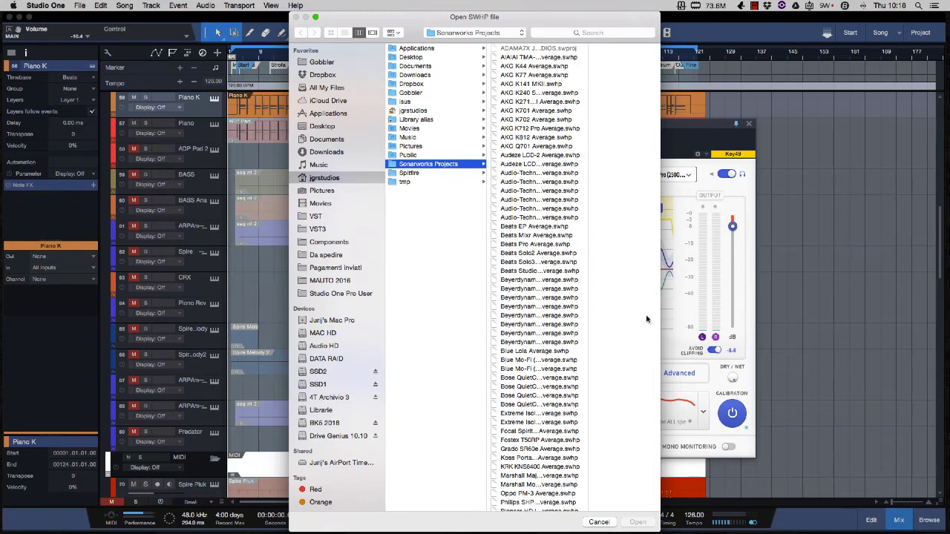
left_click(599, 523)
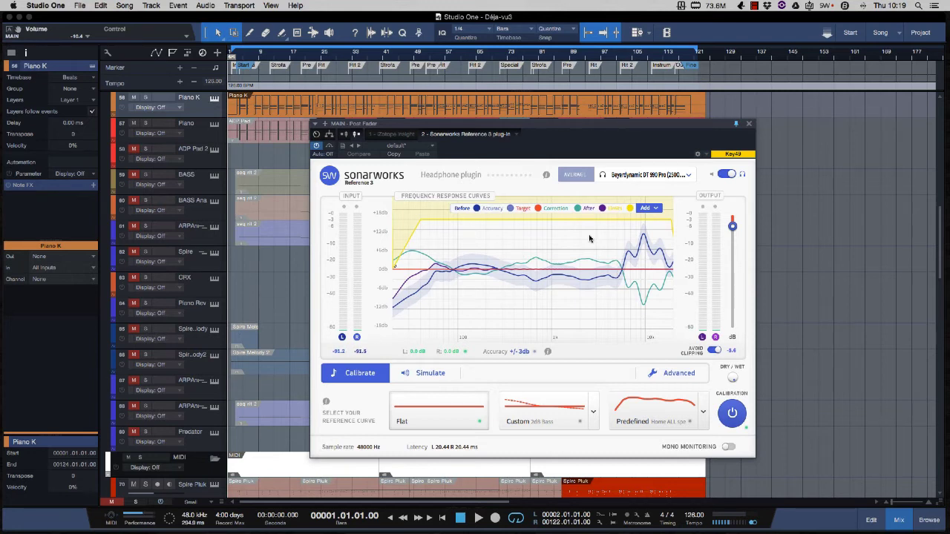
Examine the full names of the headphone profiles in the Sonarworks Projects folder, and cancel without loading one.
left_click(688, 175)
left_click(465, 196)
scroll(541, 156, "down", 5)
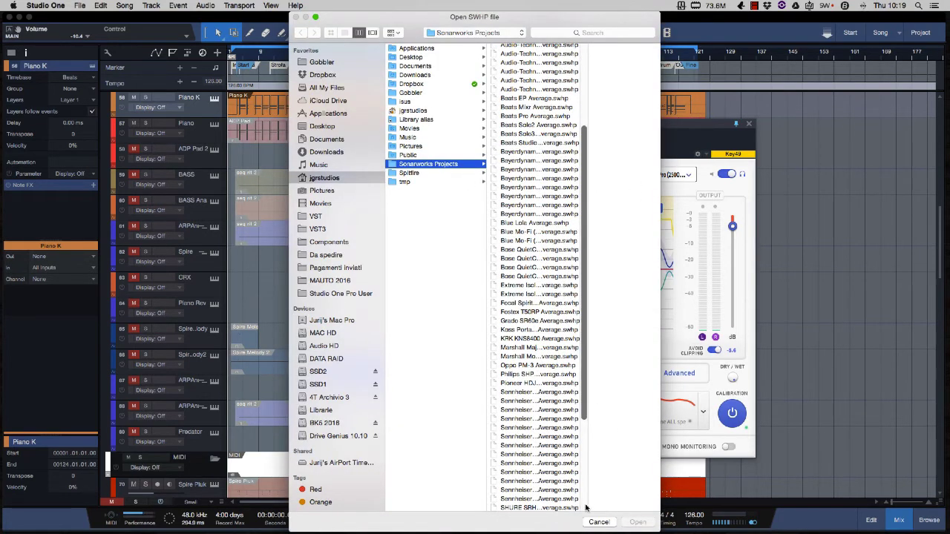
left_click_drag(586, 502, 658, 502)
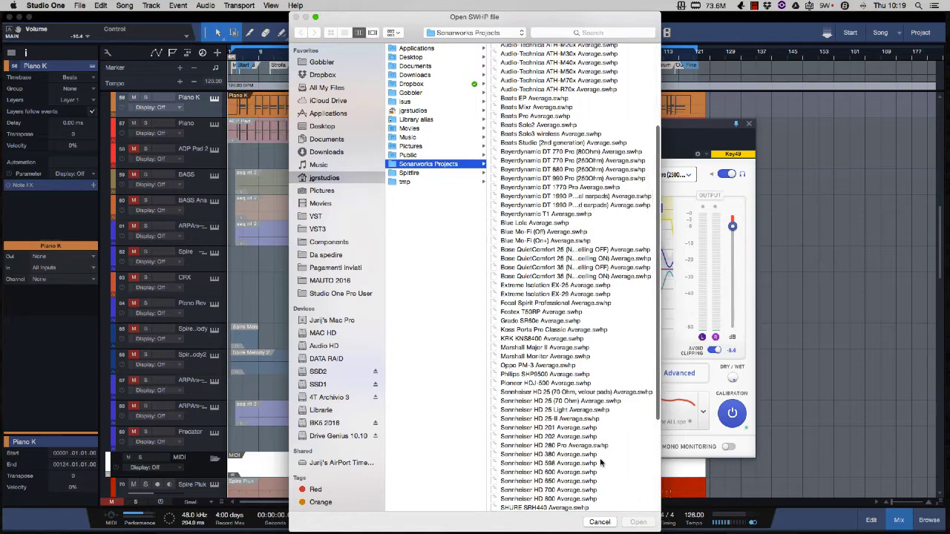
scroll(600, 462, "down", 2)
scroll(601, 462, "up", 6)
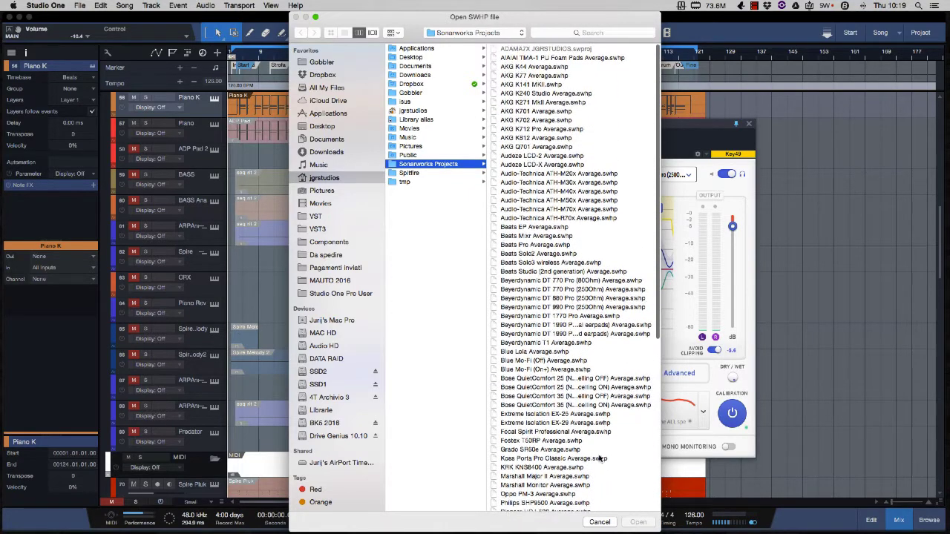
scroll(549, 343, "down", 10)
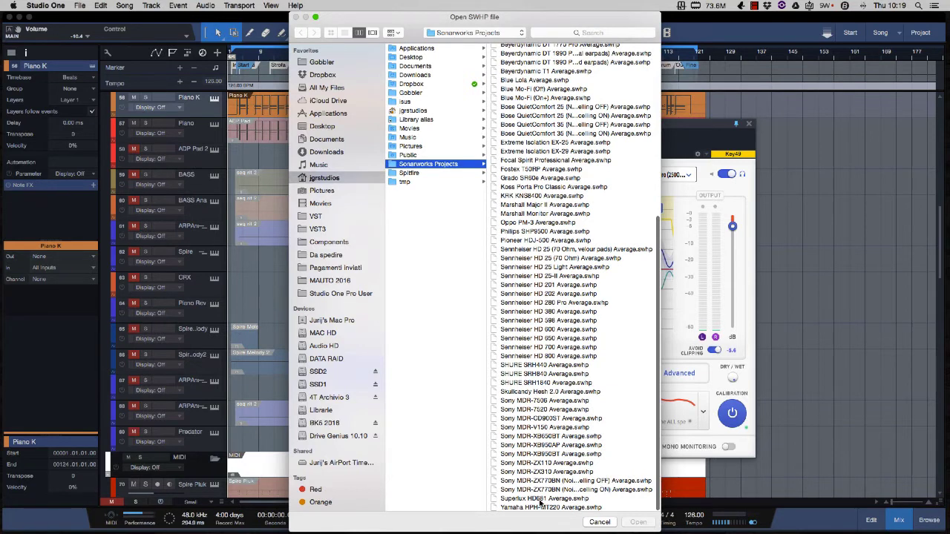
scroll(541, 446, "up", 10)
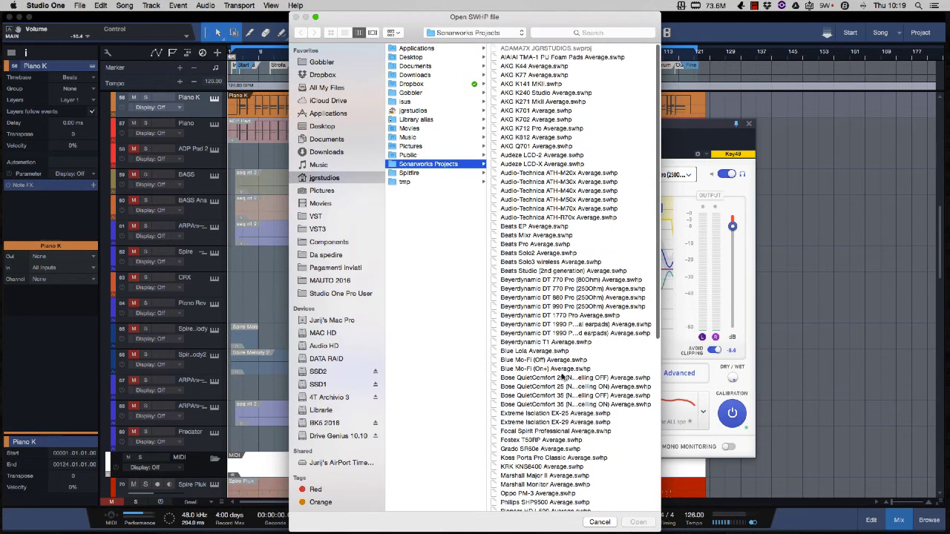
left_click(599, 523)
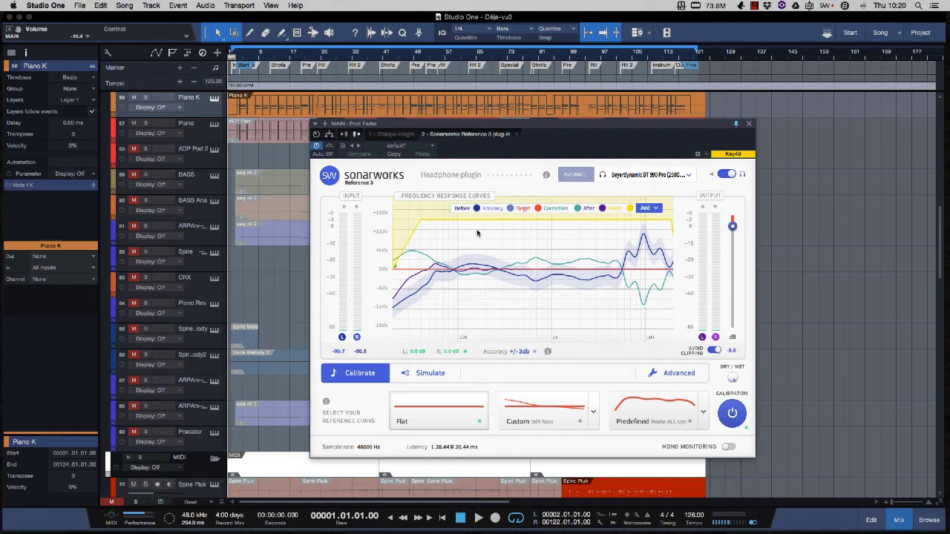
Play the song with the headphone calibration bypassed, re-enable the calibration during playback, and dismiss the duplicate correction notice.
left_click(733, 414)
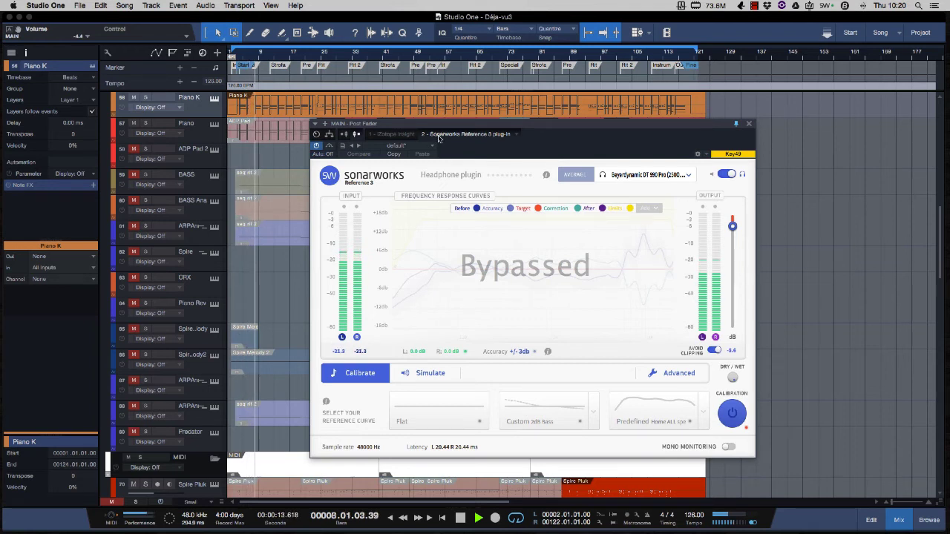
left_click(736, 416)
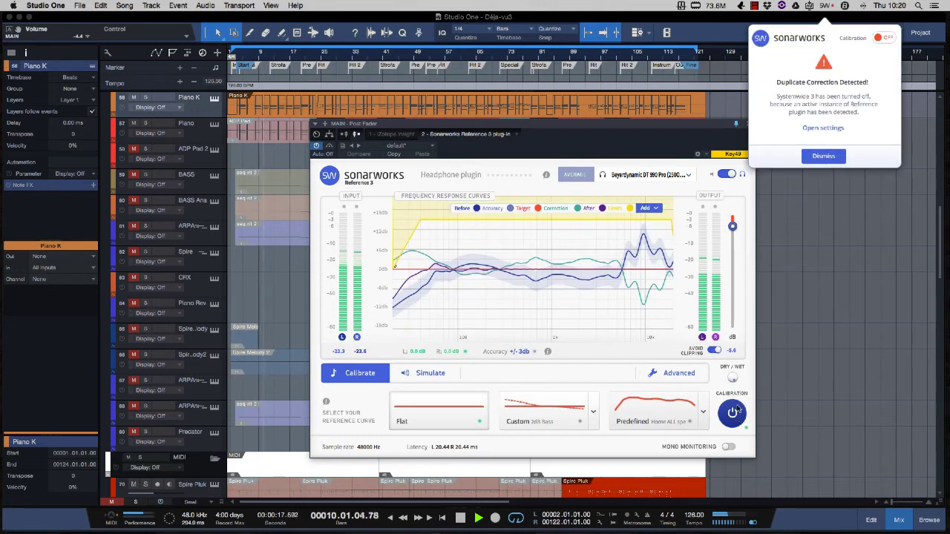
left_click(821, 156)
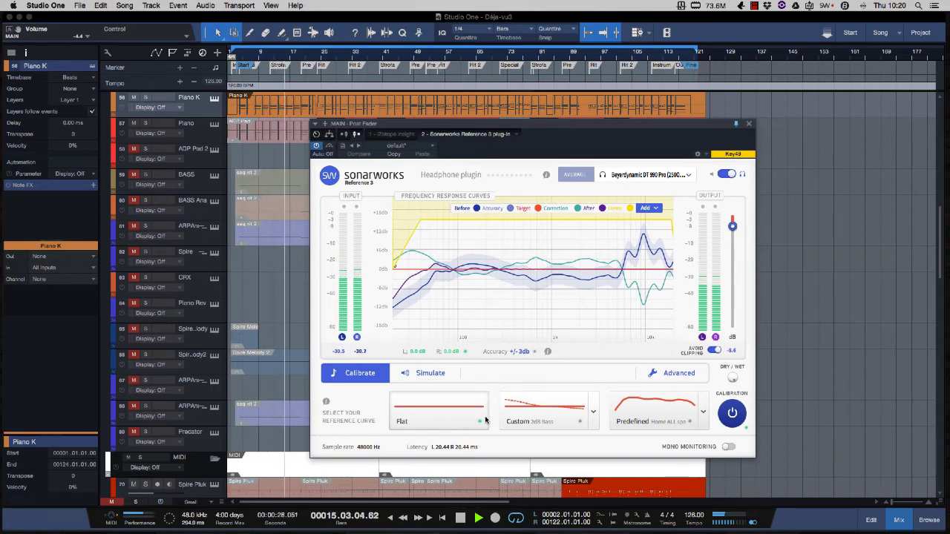
Compare the playback by switching the host bypass and the plug-in's calibration each over and back, and dismiss the Systemwide notice.
left_click(329, 146)
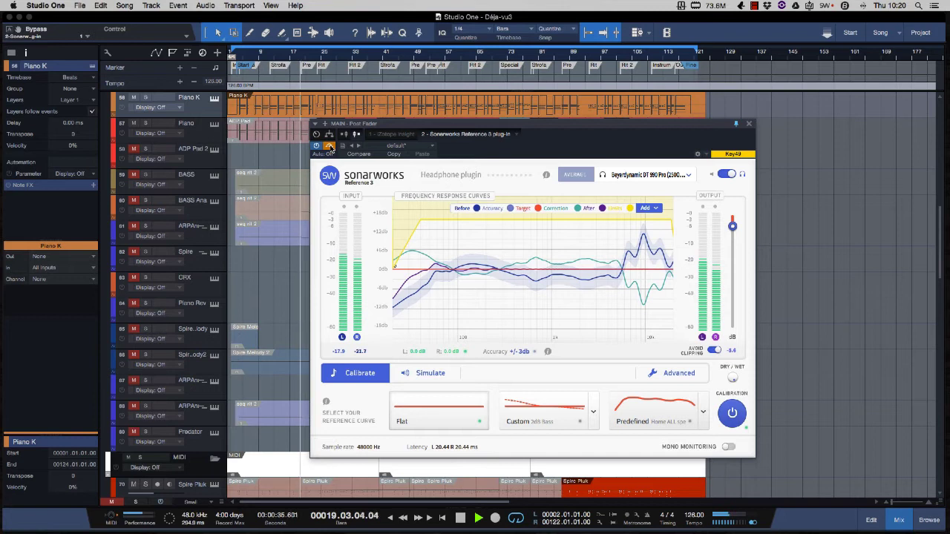
left_click(330, 146)
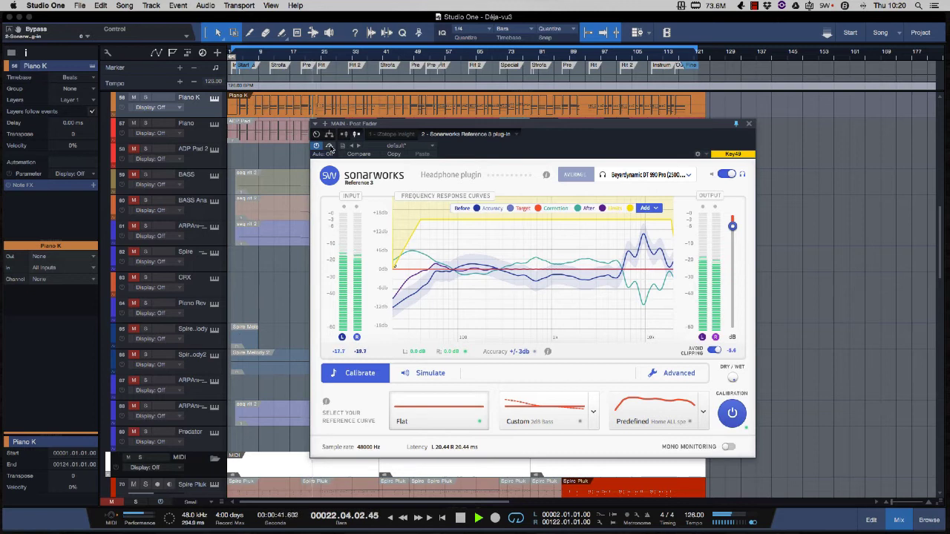
left_click(733, 414)
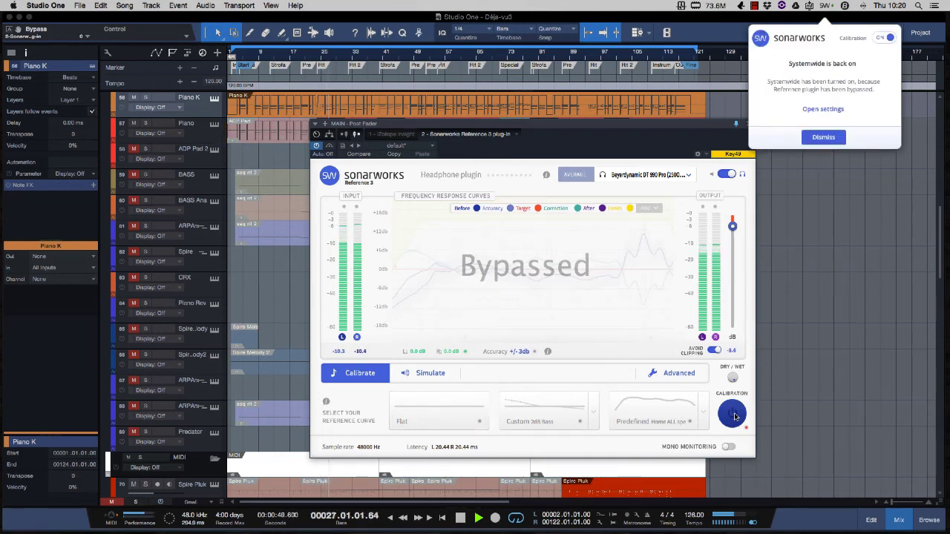
left_click(733, 414)
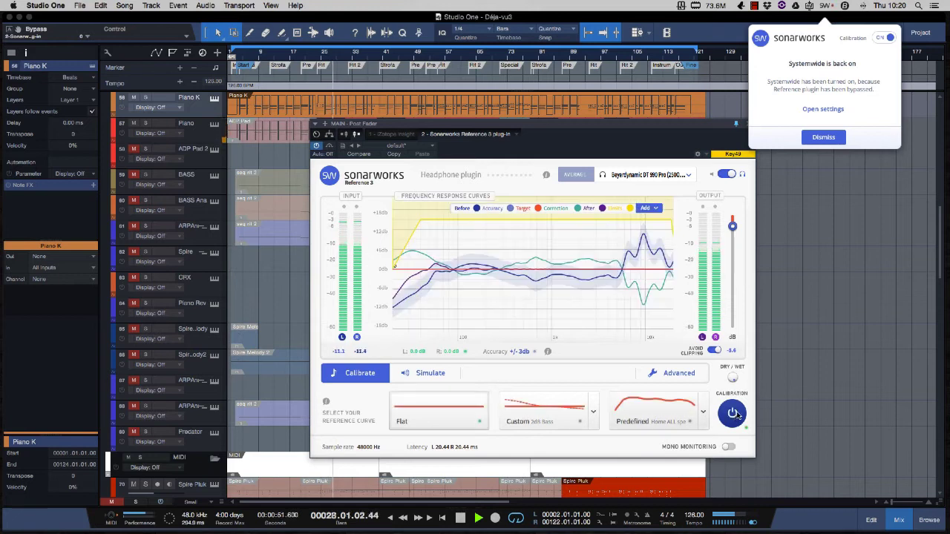
left_click(823, 156)
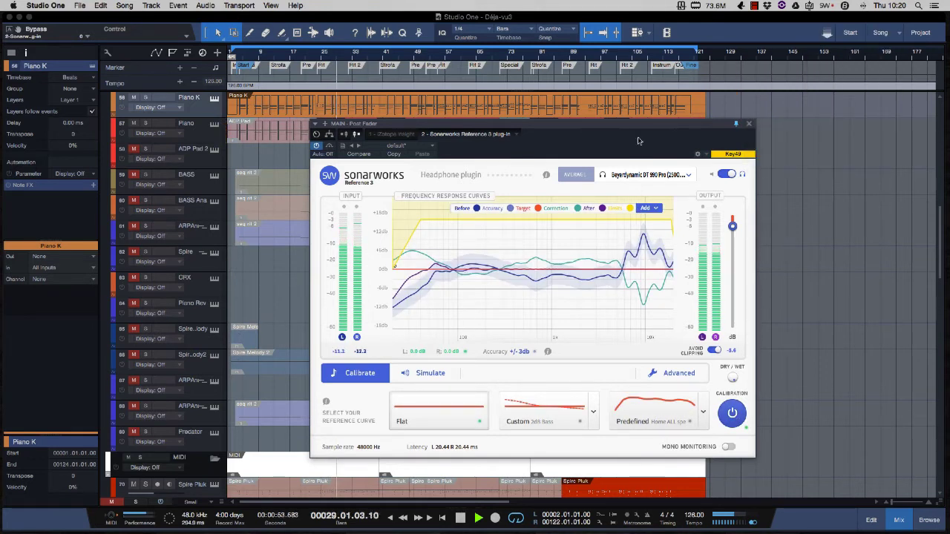
Hide the Correction and Before curves in the frequency response graph, keeping the Target curve shown.
left_click_drag(647, 125, 664, 124)
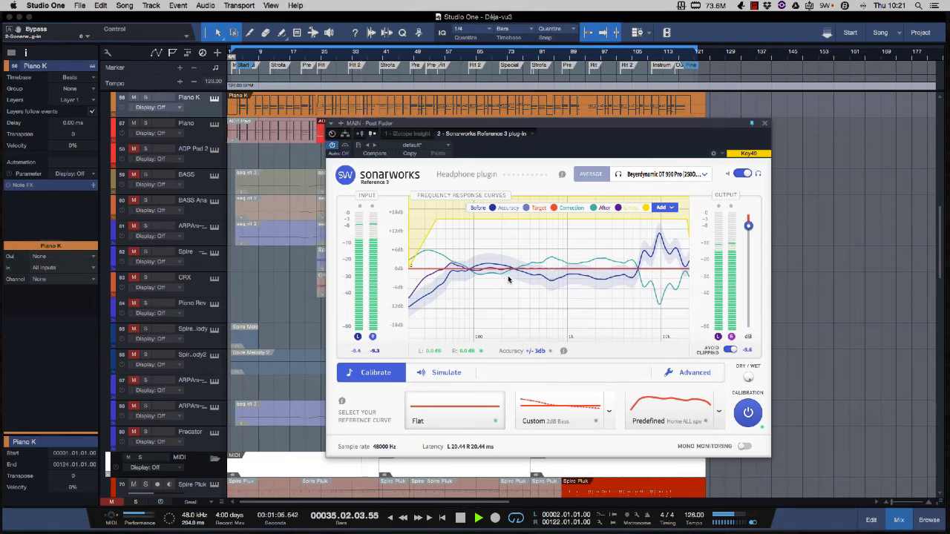
left_click(666, 209)
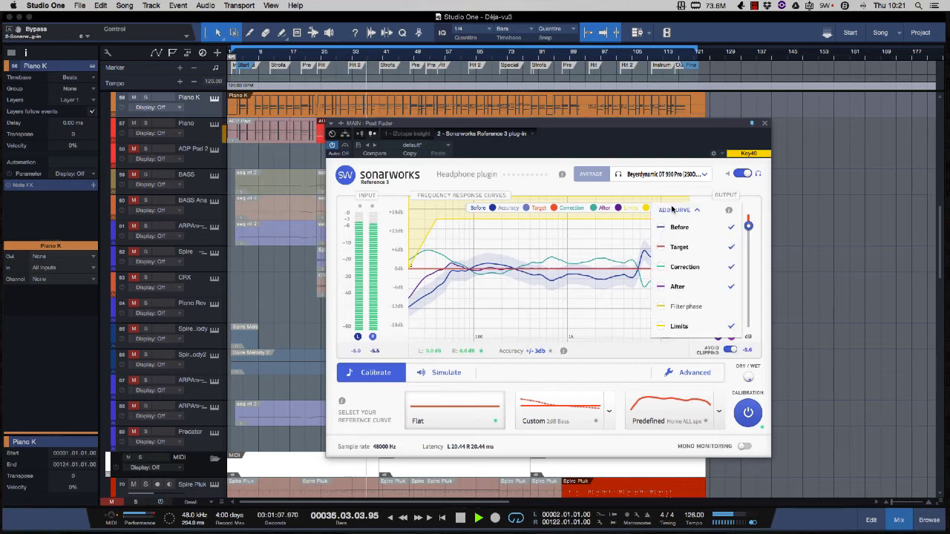
left_click(682, 267)
left_click(684, 250)
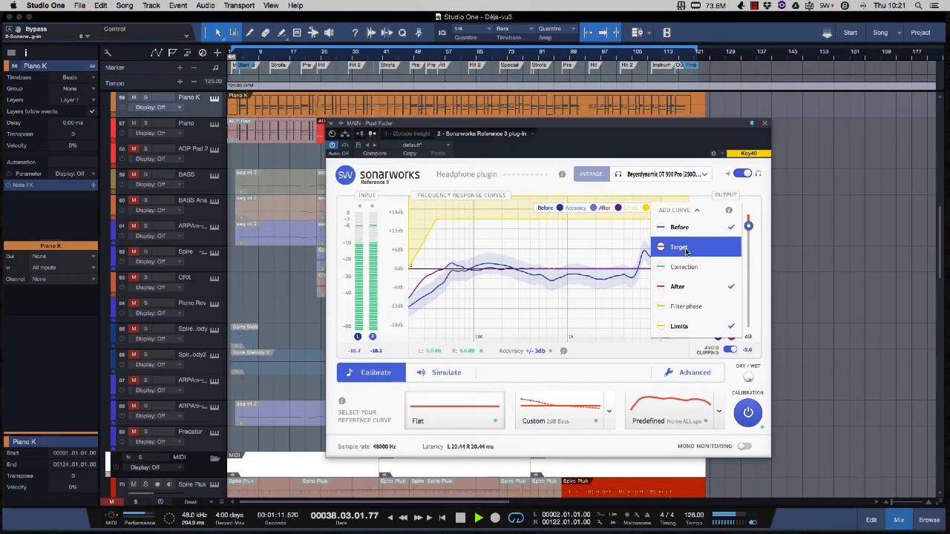
left_click(685, 250)
left_click(683, 228)
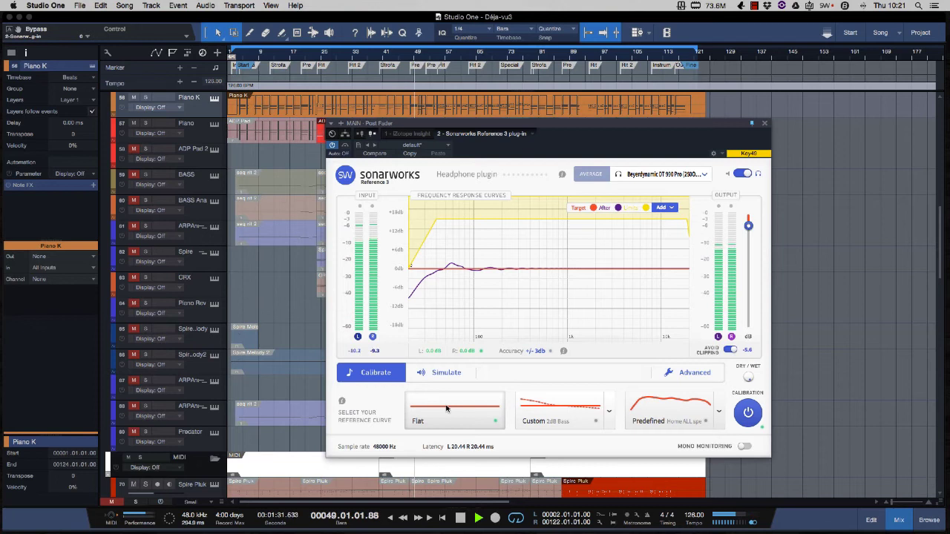
Apply the Custom reference curve and set its Bass Boost to 3.0.
left_click(579, 414)
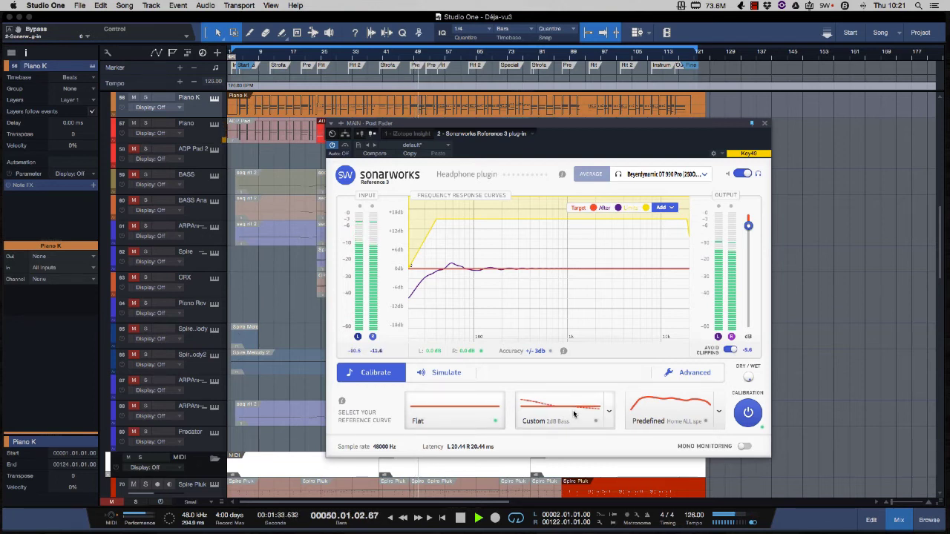
left_click(609, 412)
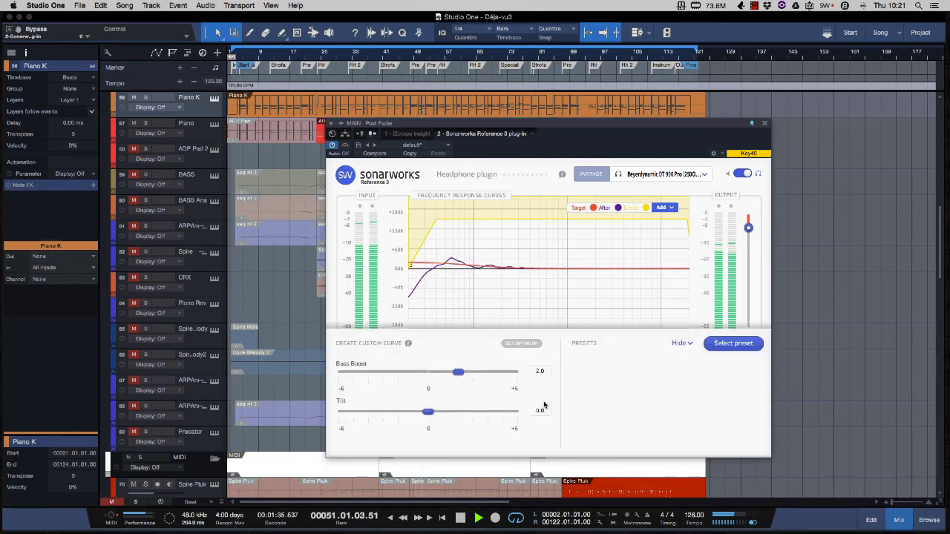
mouse_move(459, 375)
left_mouse_down()
mouse_move(503, 374)
mouse_move(473, 374)
left_mouse_up()
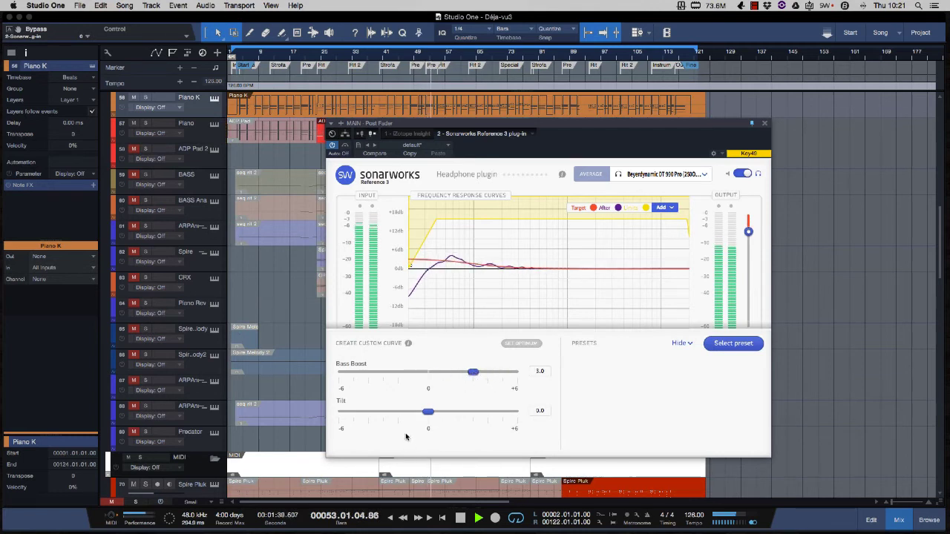
left_click(681, 343)
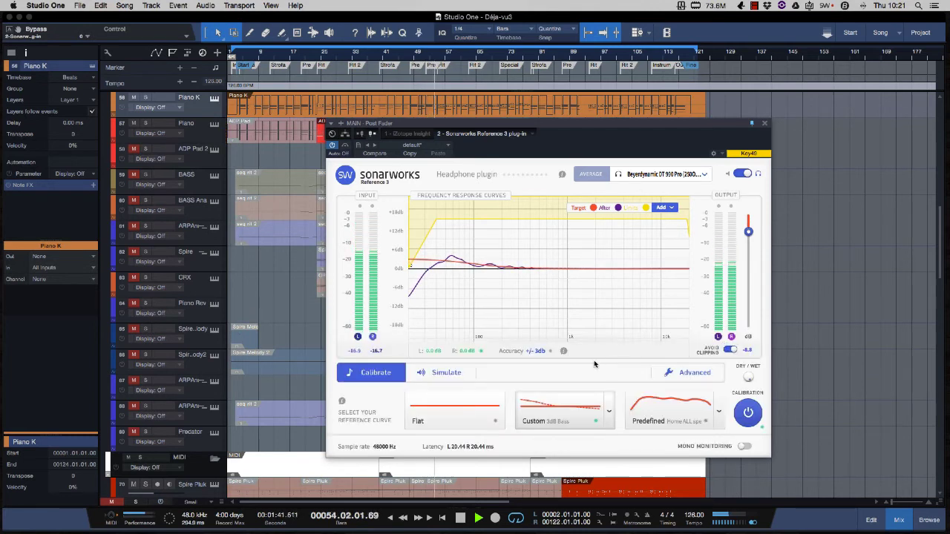
Try the Predefined reference curve, preview the Home Large speakers, Home Small speakers and B&K 1974 optimum Hi-Fi presets, and cancel the preset selection.
left_click(670, 406)
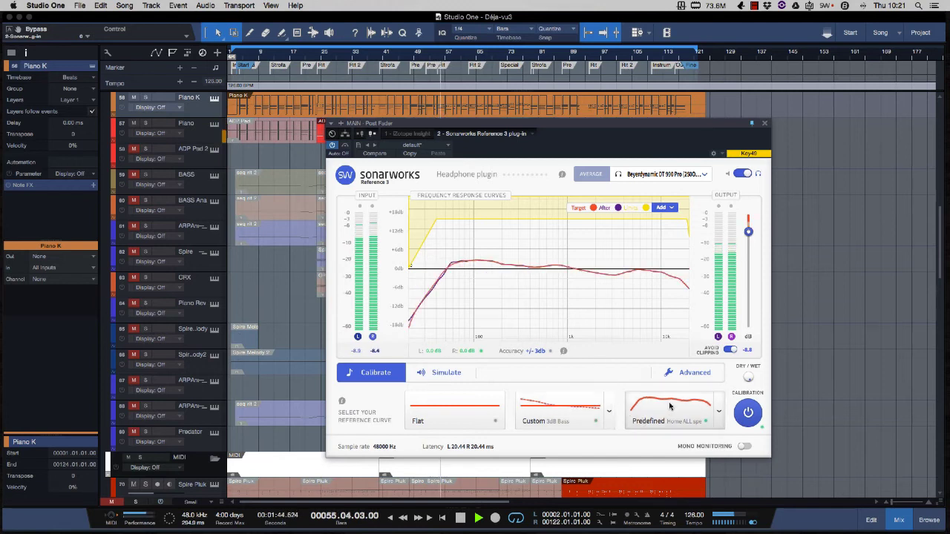
left_click(718, 402)
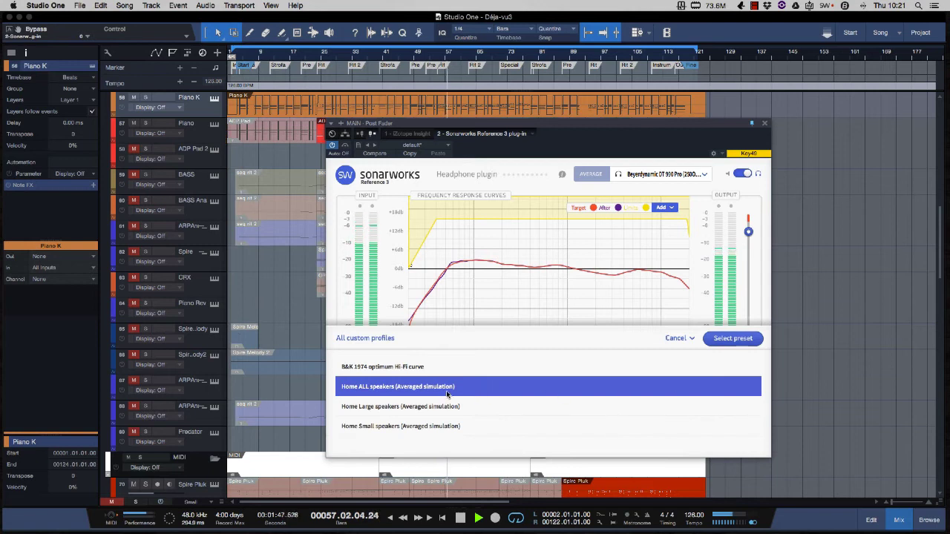
left_click(394, 407)
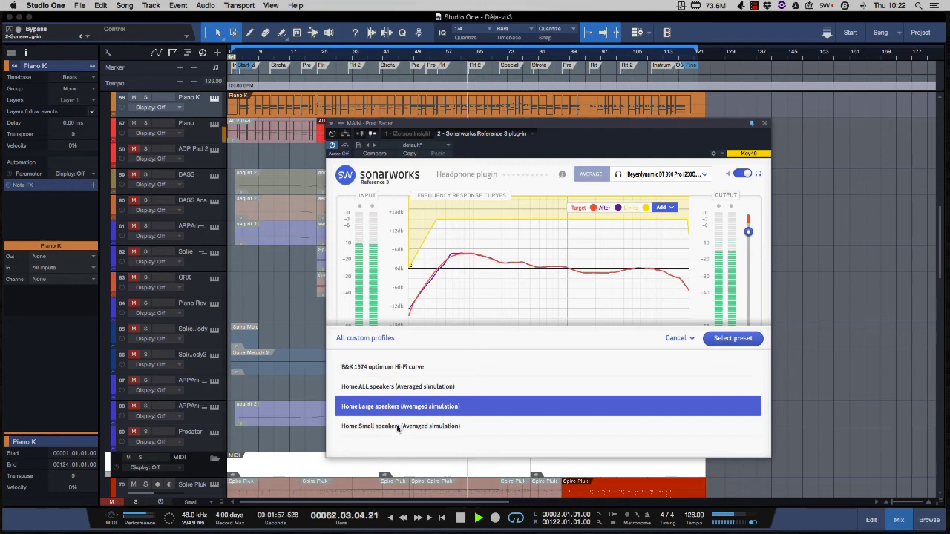
left_click(398, 428)
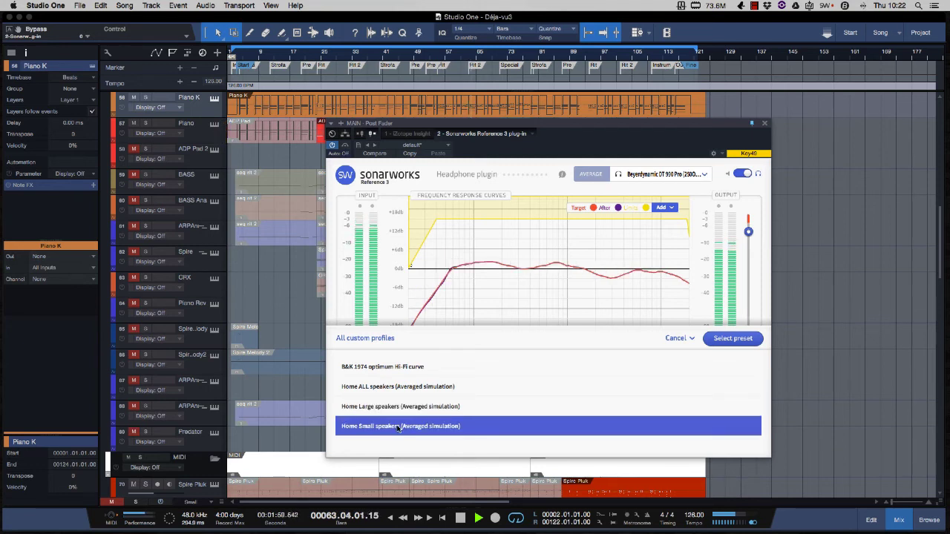
left_click(380, 367)
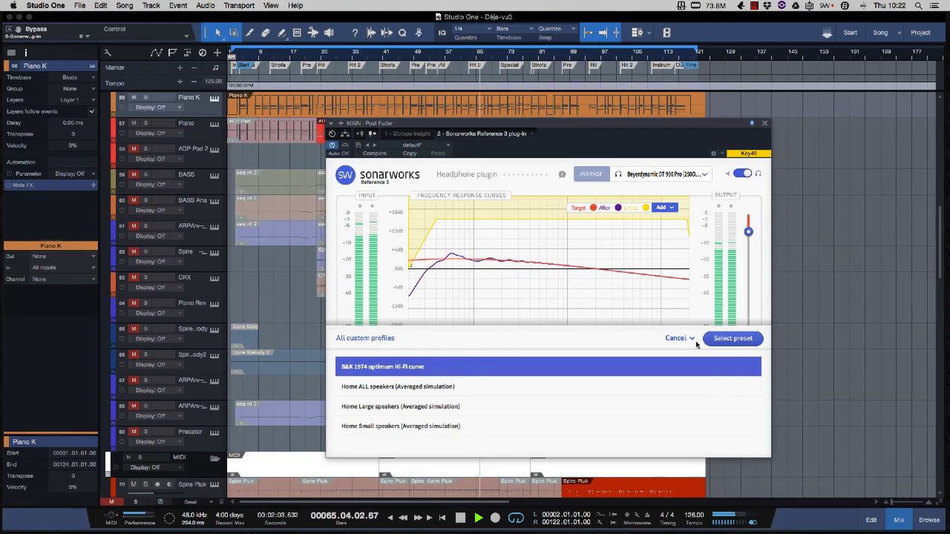
left_click(679, 340)
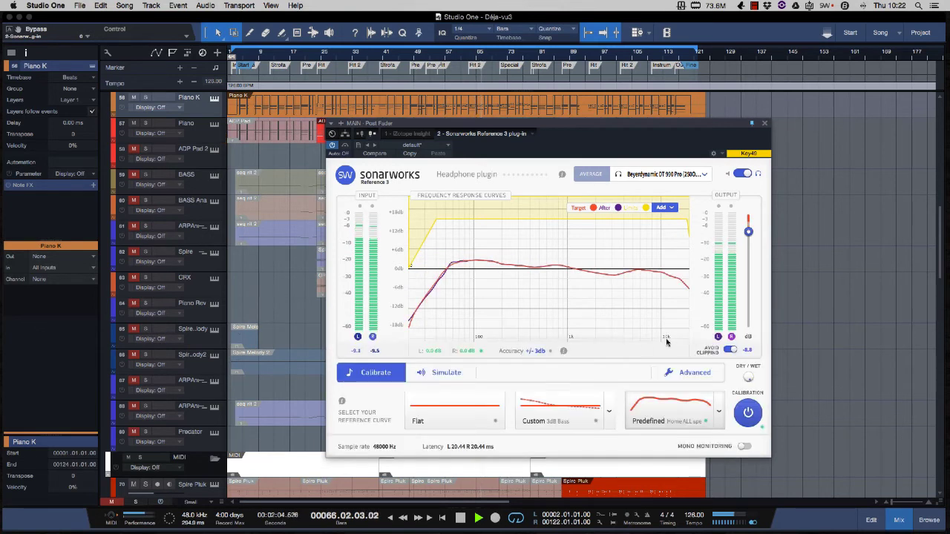
Set the reference curve to Flat, and simulate the "Popular consu..." headphones in Simulate mode.
left_click(431, 420)
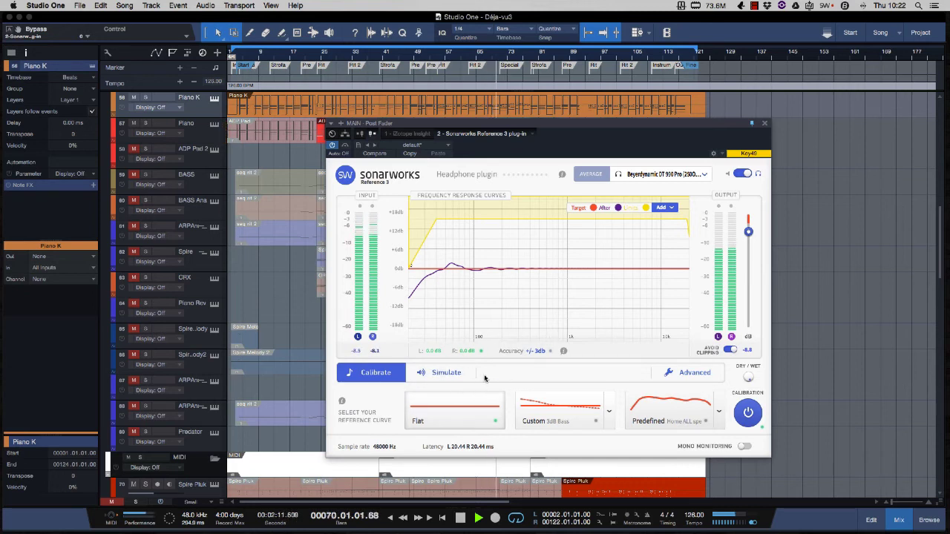
left_click(444, 374)
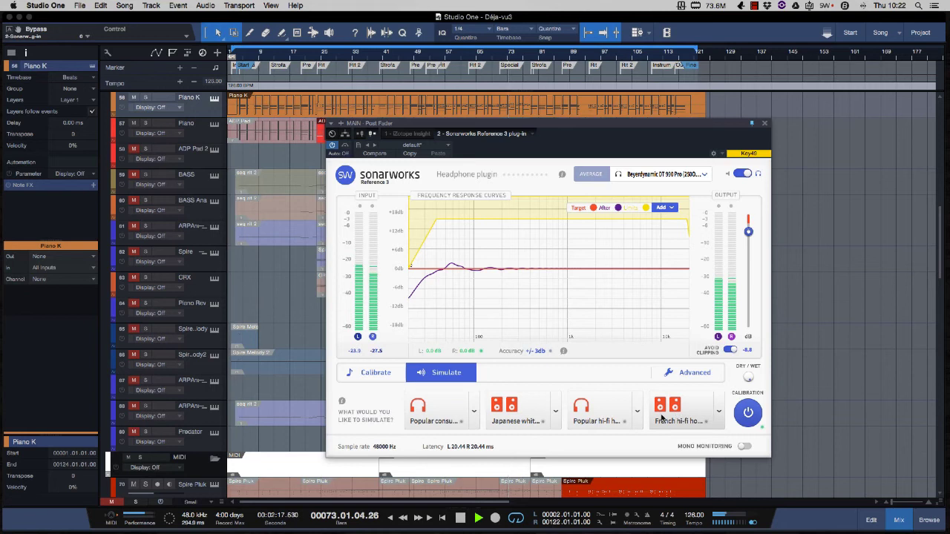
left_click(443, 410)
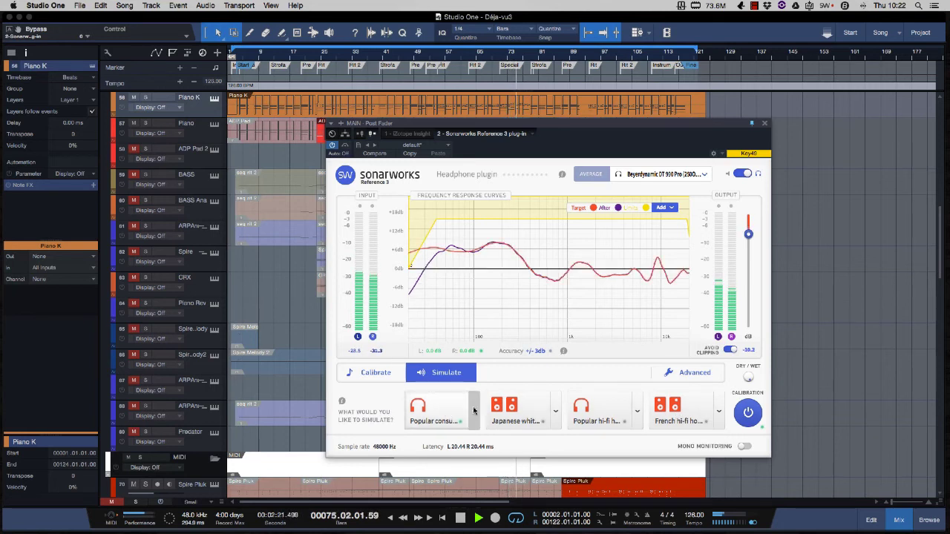
Assign the B&K 1974 optimum Hi-Fi preset to the first and second simulation slots, auditioning the Japanese white cone monitors in between.
left_click(473, 411)
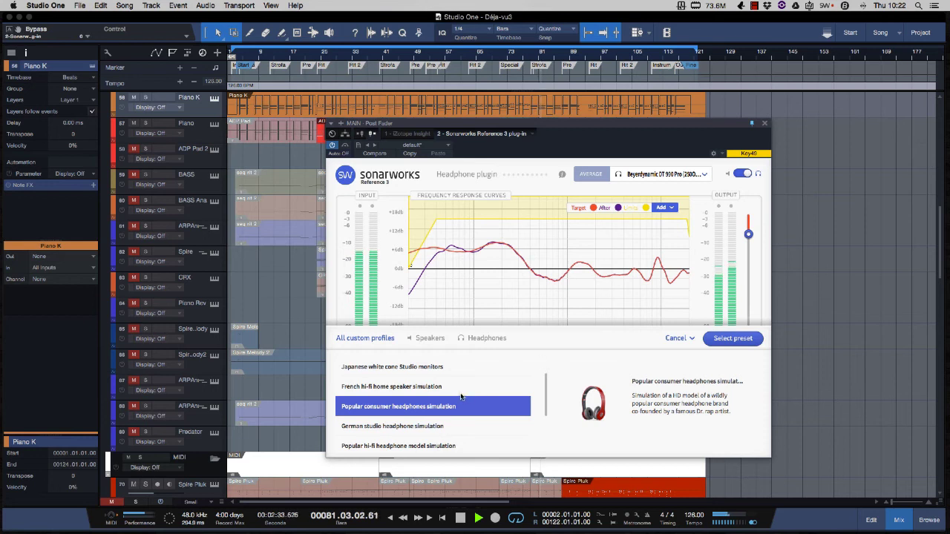
left_click(712, 338)
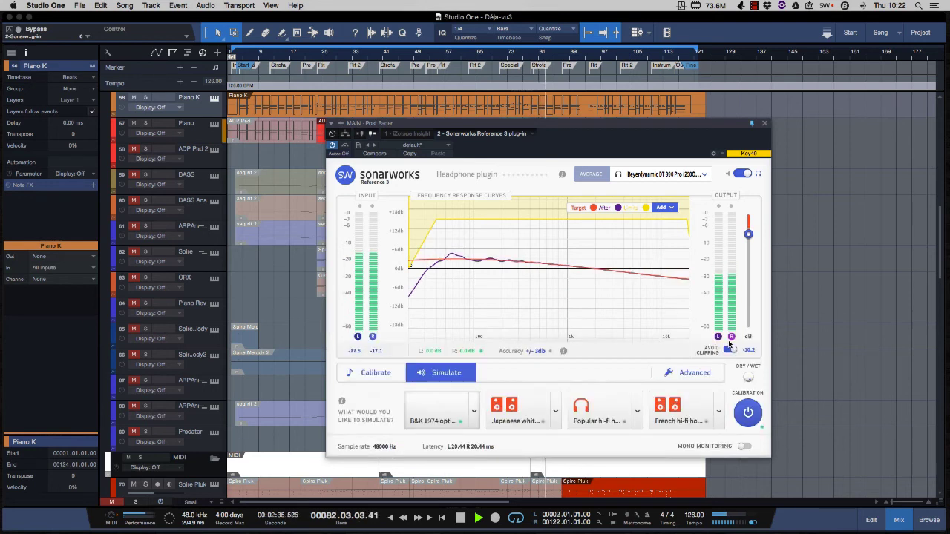
left_click(527, 415)
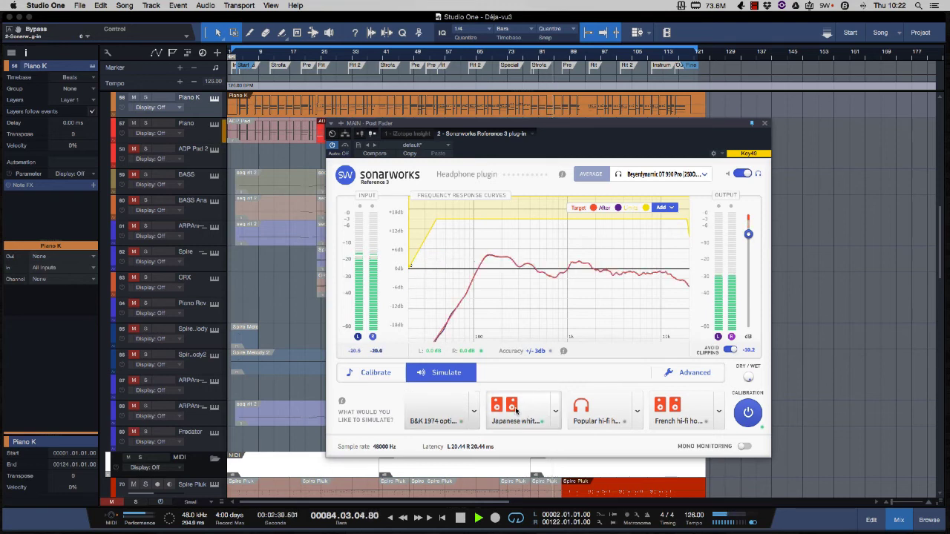
left_click(552, 410)
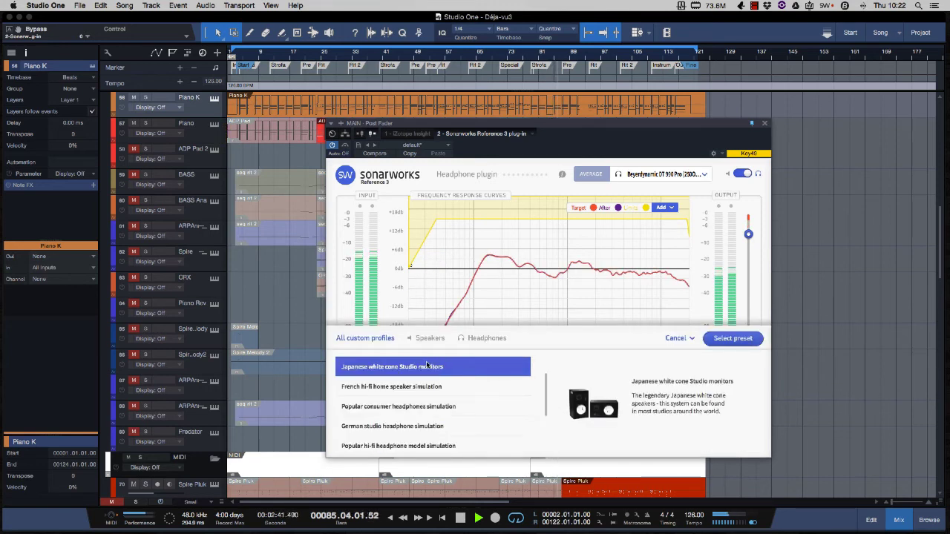
left_click(732, 340)
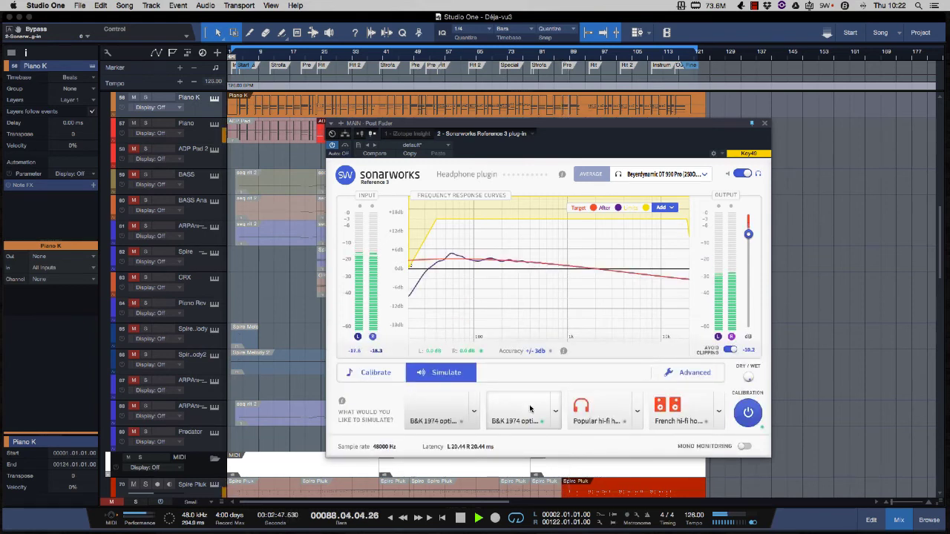
Audition the Popular hi-fi headphone, French hi-fi home speaker and B&K 1974 simulations one after another.
left_click(586, 406)
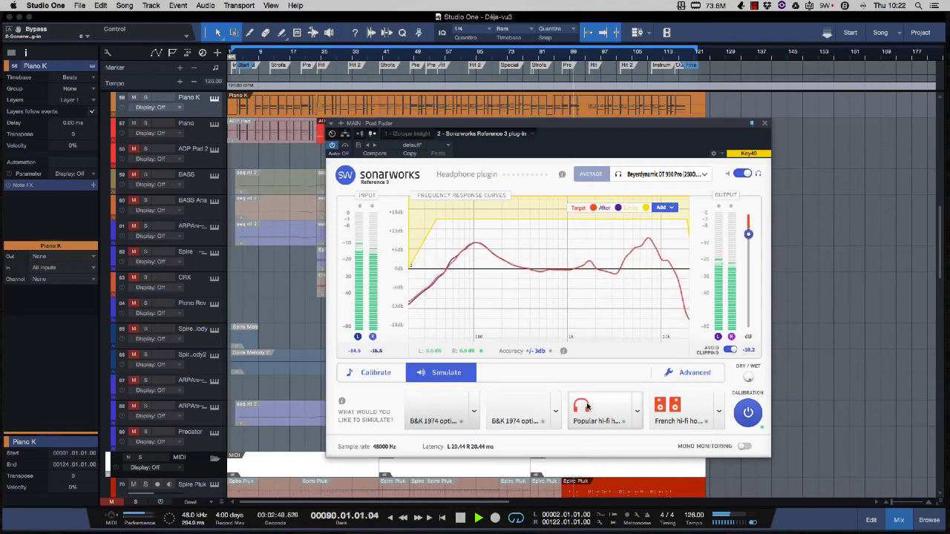
left_click(672, 408)
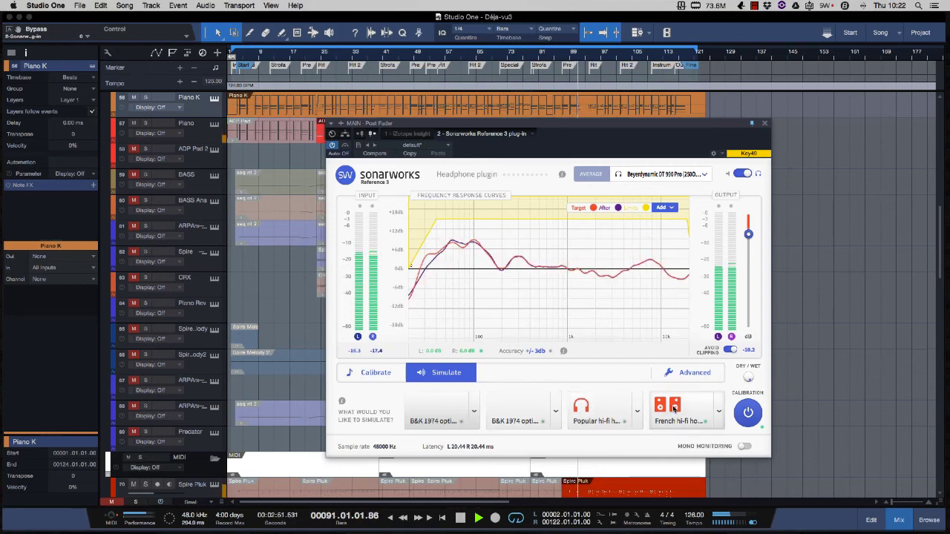
left_click(505, 405)
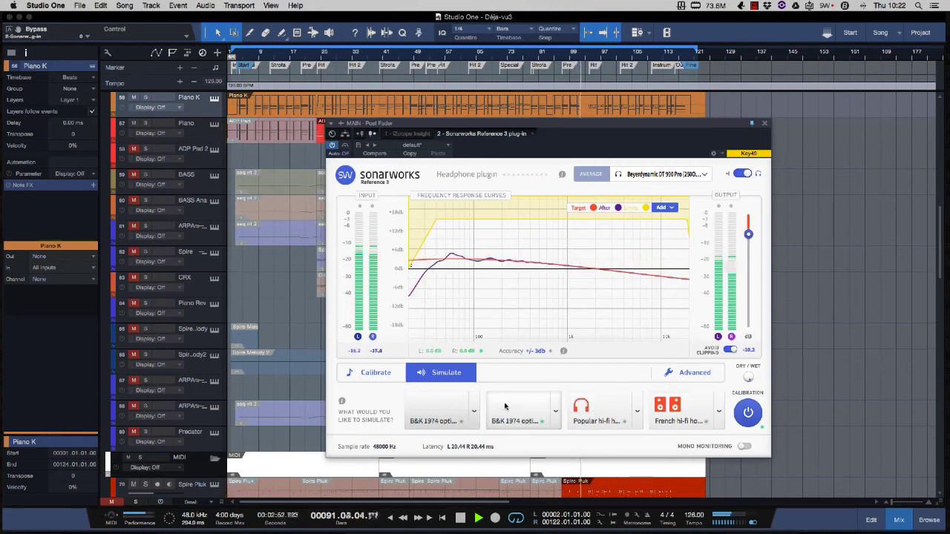
Assign the Japanese white cone Studio monitors preset to the second simulation slot.
left_click(549, 410)
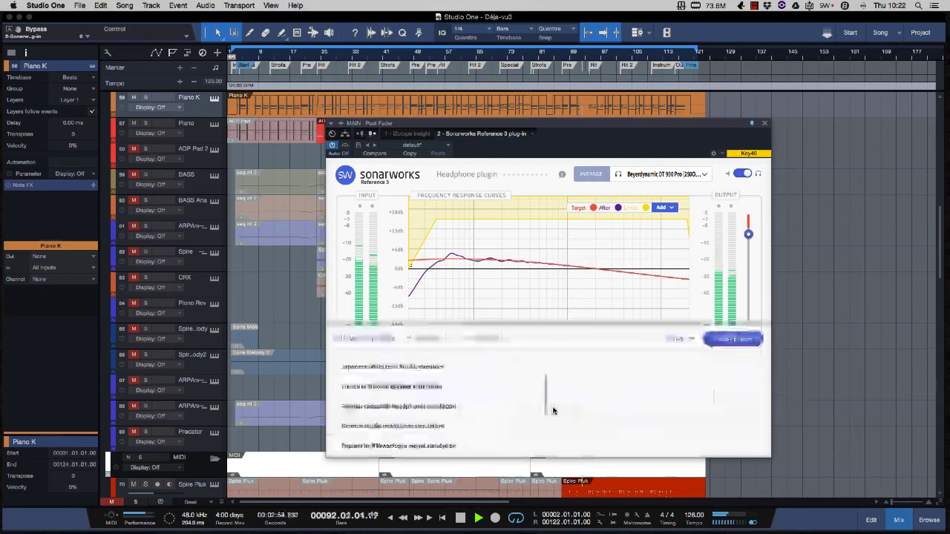
left_click(397, 366)
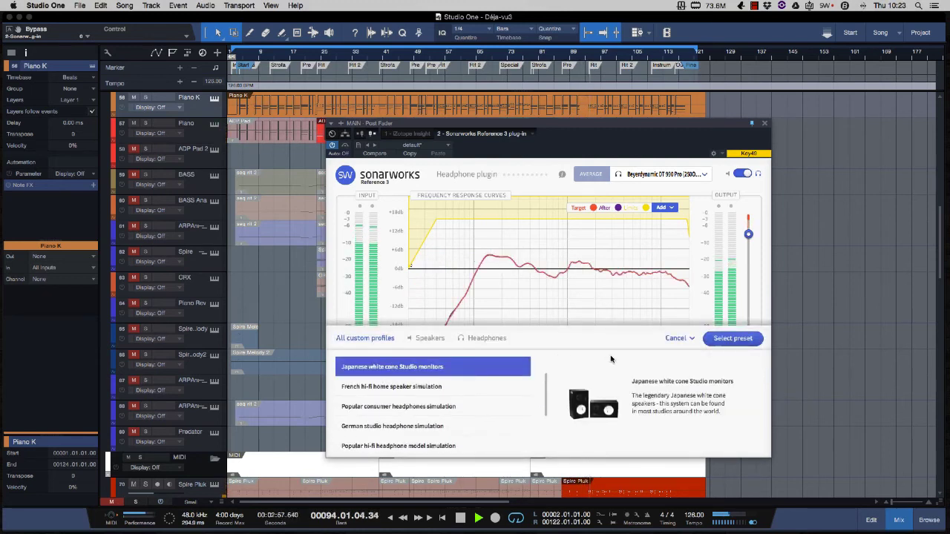
left_click(733, 338)
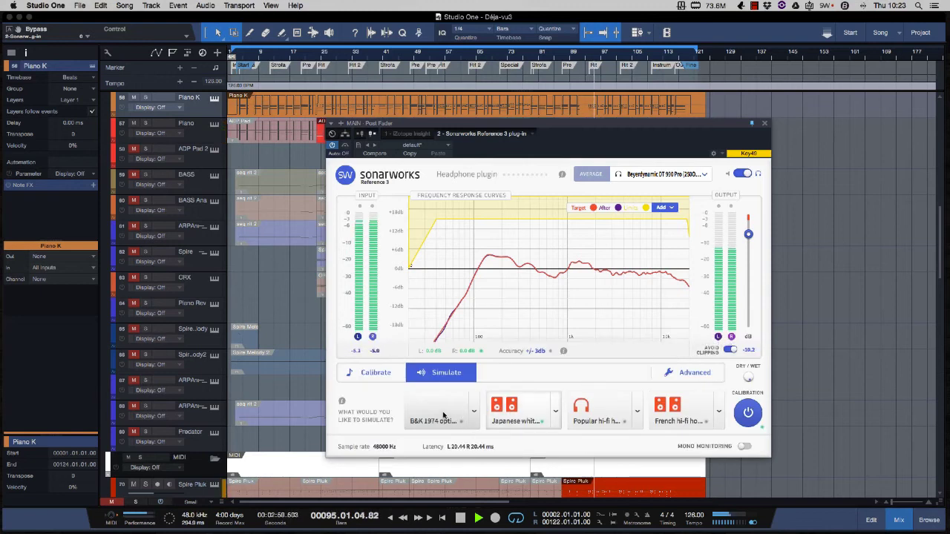
Assign the Popular consumer headphones simulation preset to the first simulation slot.
left_click(473, 411)
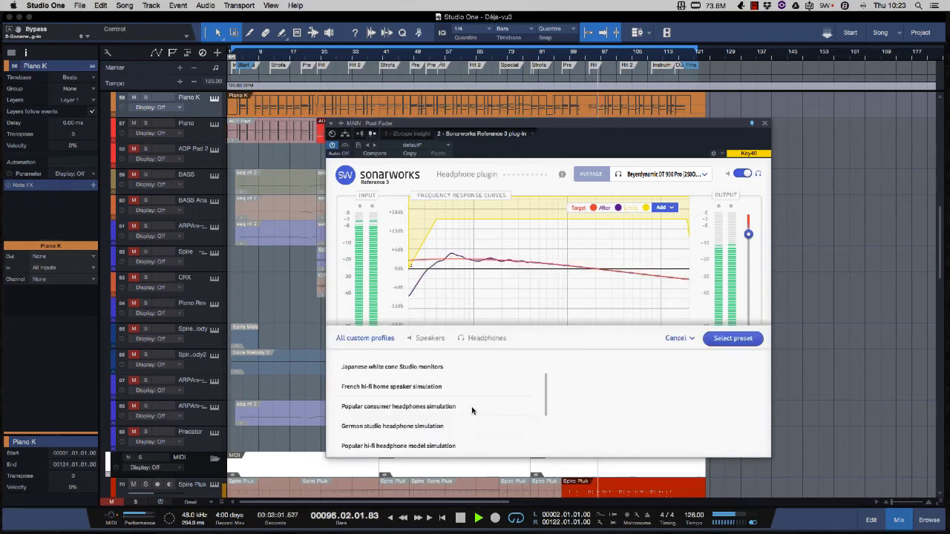
left_click(420, 405)
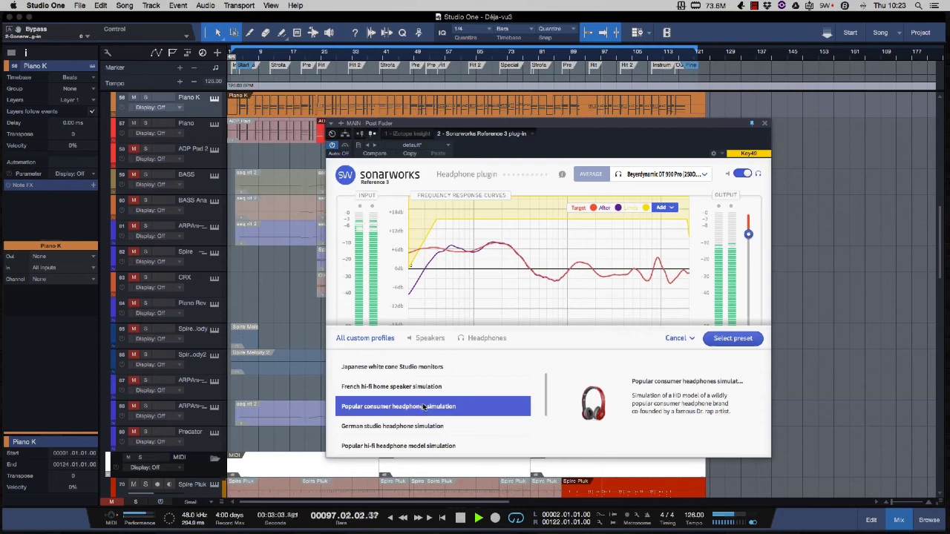
left_click(730, 339)
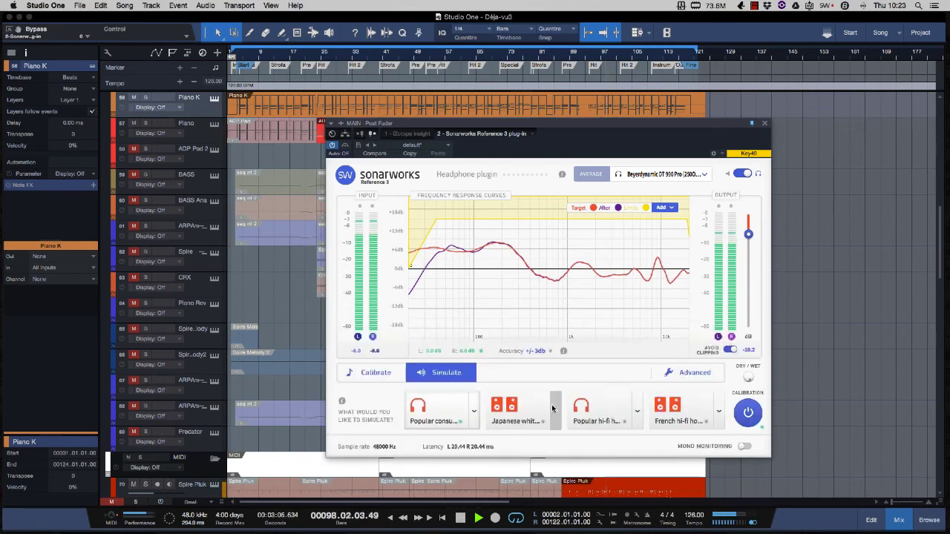
Compare the four simulation slots by auditioning the Japanese monitors, Popular hi-fi headphones, French hi-fi speakers and back to the Popular consumer headphones.
left_click(516, 410)
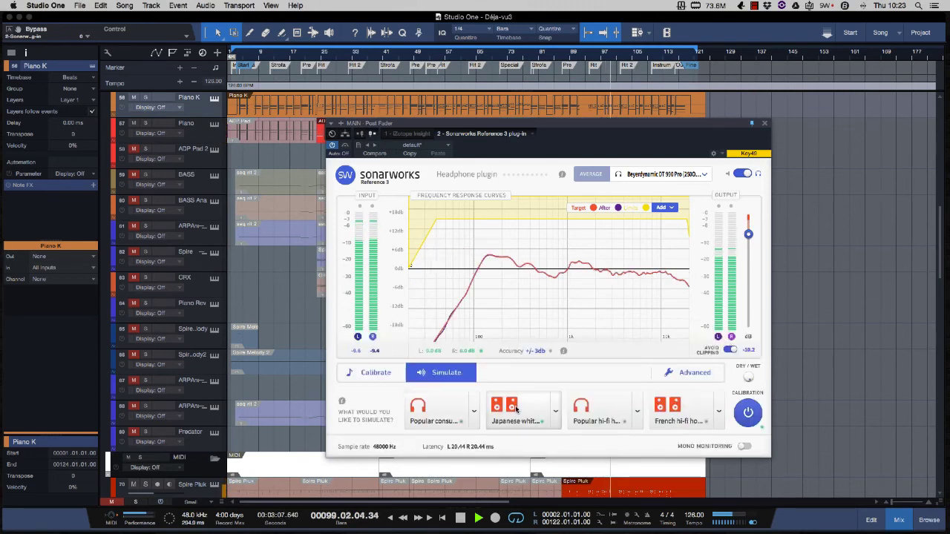
left_click(591, 410)
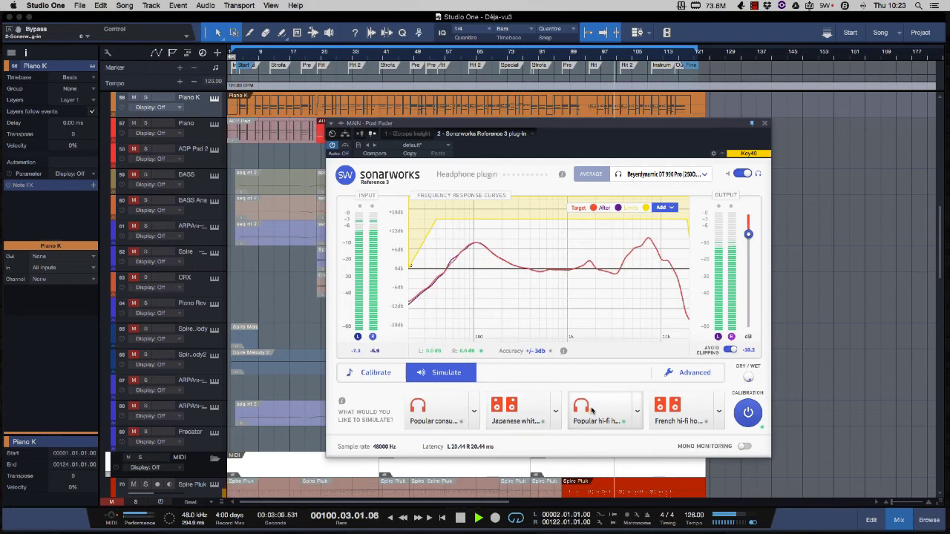
left_click(667, 408)
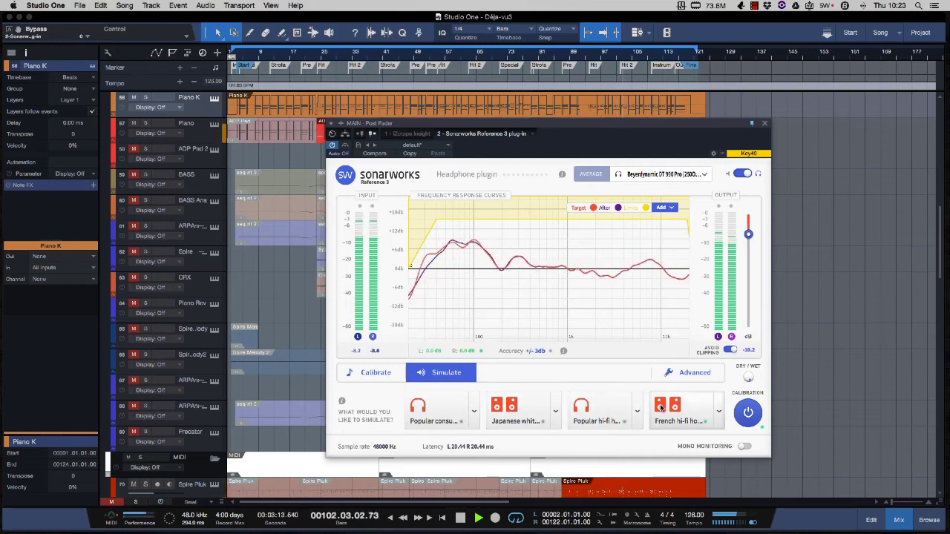
left_click(599, 406)
left_click(520, 408)
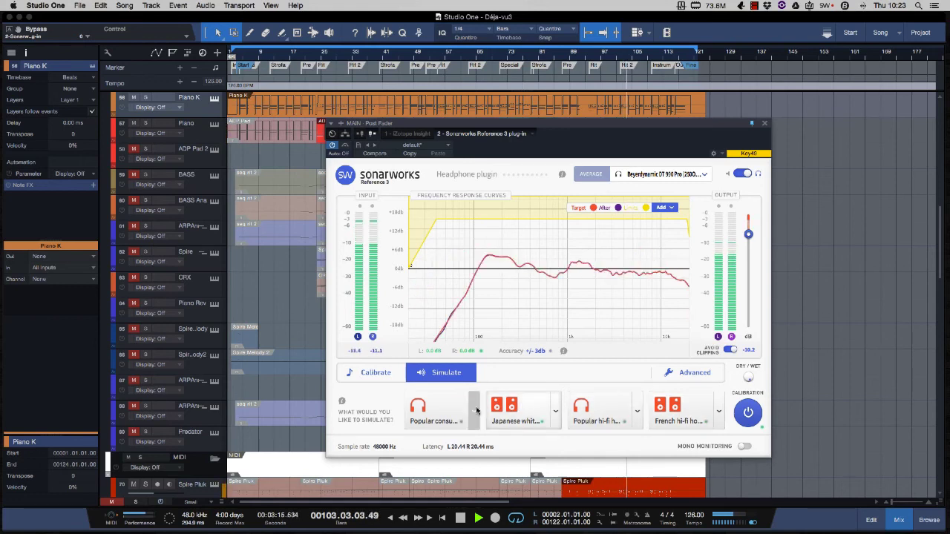
left_click(448, 409)
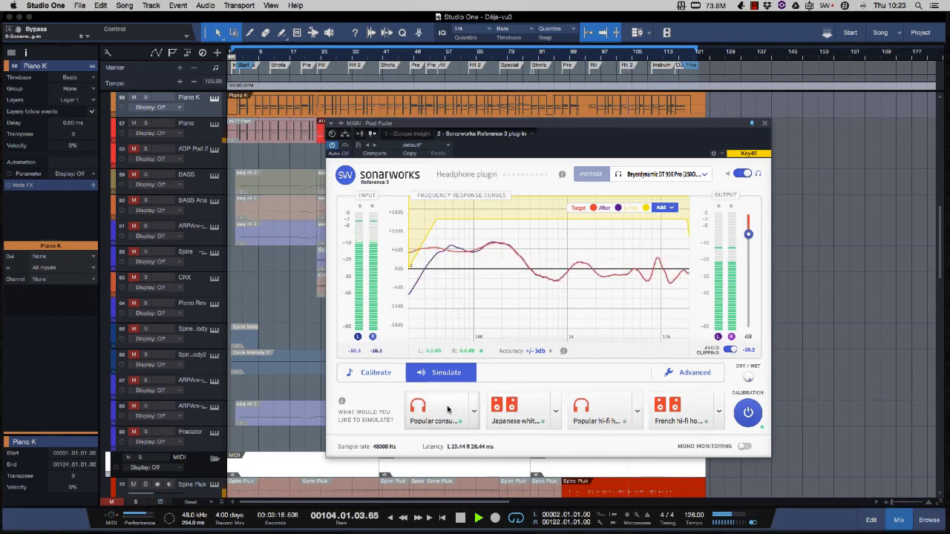
Return to Calibrate mode with the Flat reference curve and try out the Dry/Wet control.
left_click(374, 372)
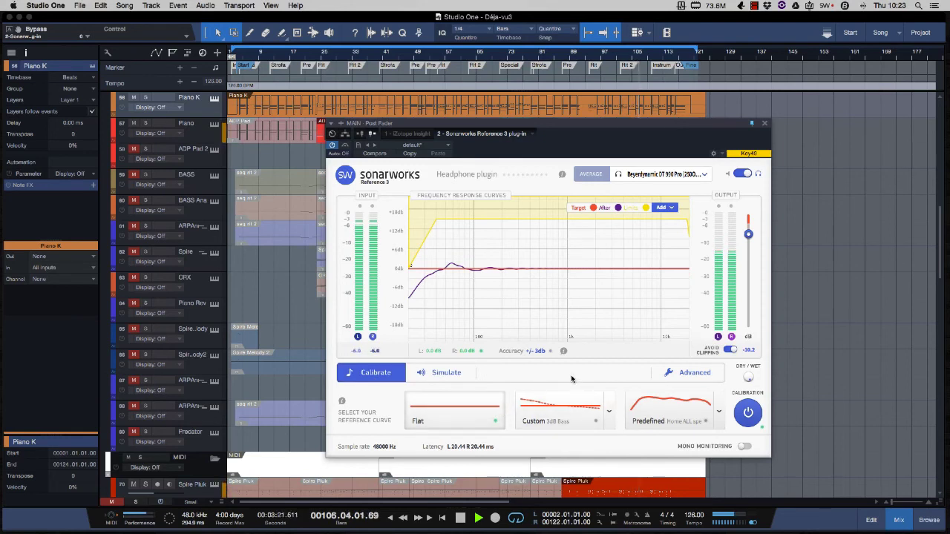
mouse_move(748, 377)
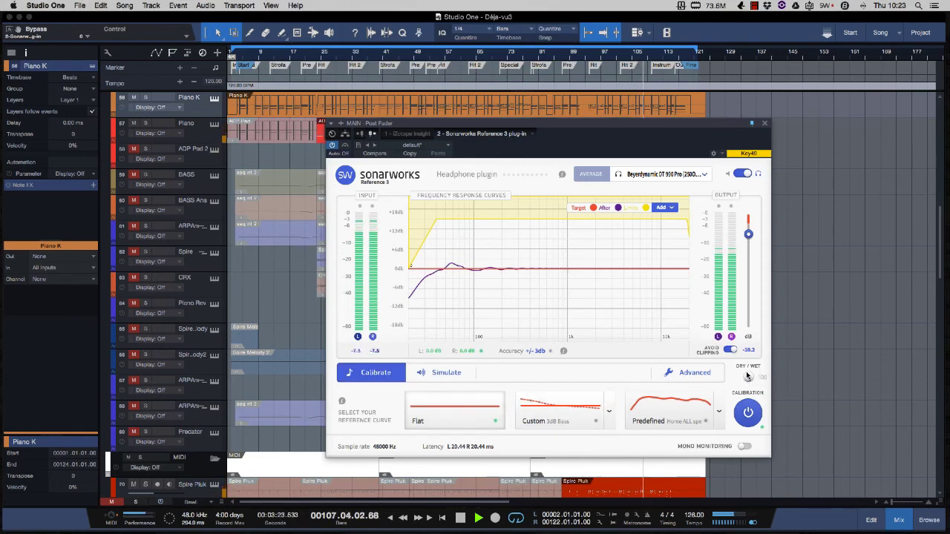
left_click_drag(746, 373, 733, 323)
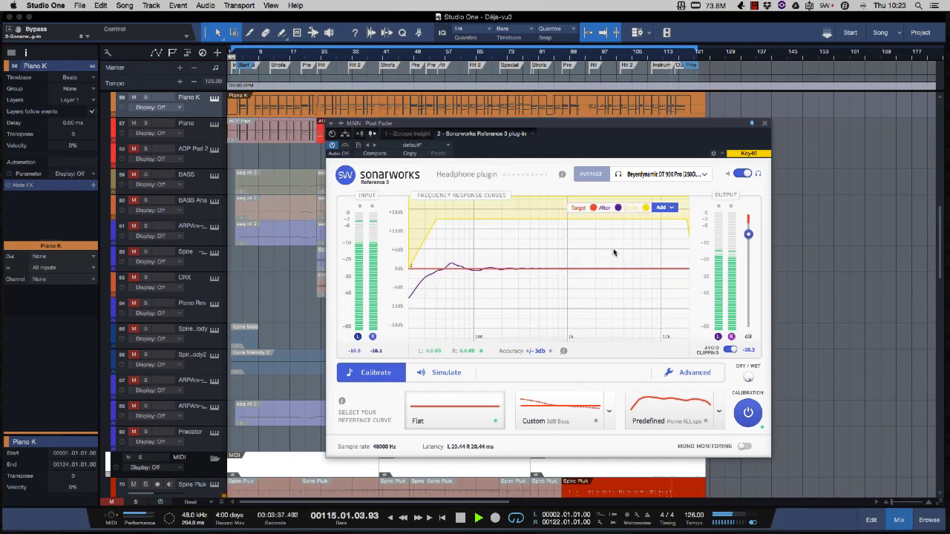
Switch mono monitoring on and off again, and stop the song's playback.
left_click(744, 446)
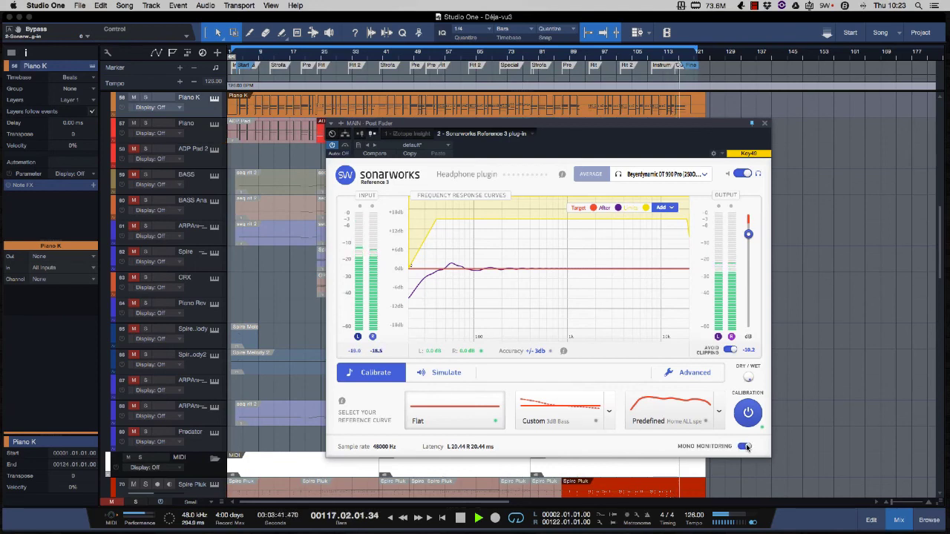
left_click(745, 446)
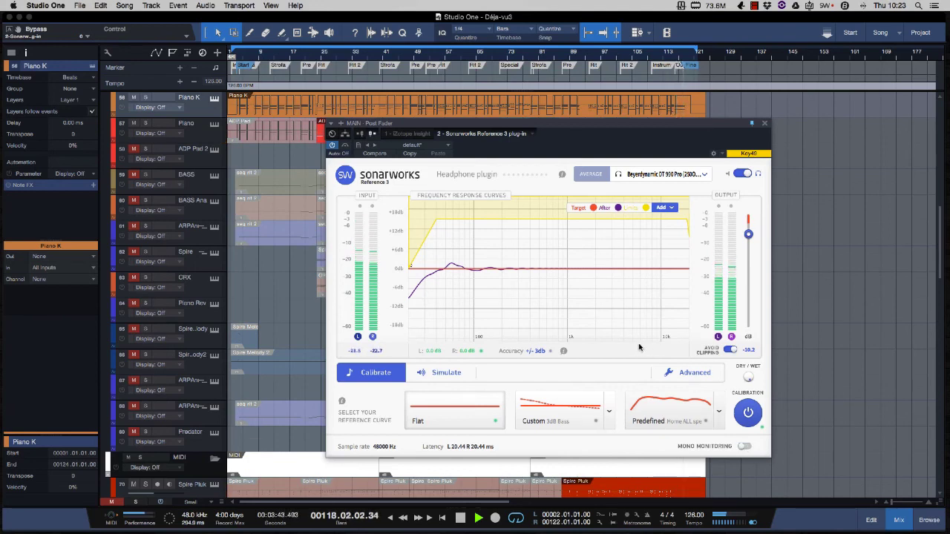
key("space")
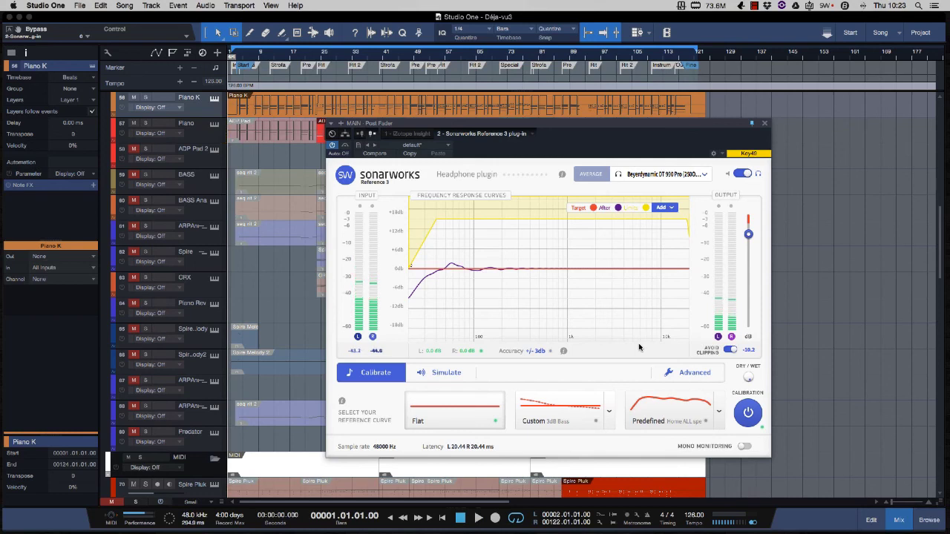